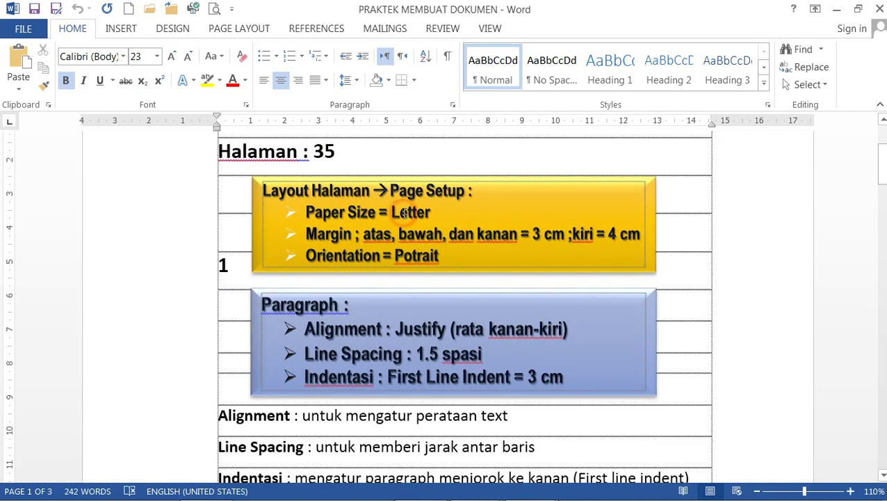
Review the Page Setup and Paragraph requirements in the yellow and blue boxes and the definitions below them
{"action": "left_click", "coordinate": [401, 213]}
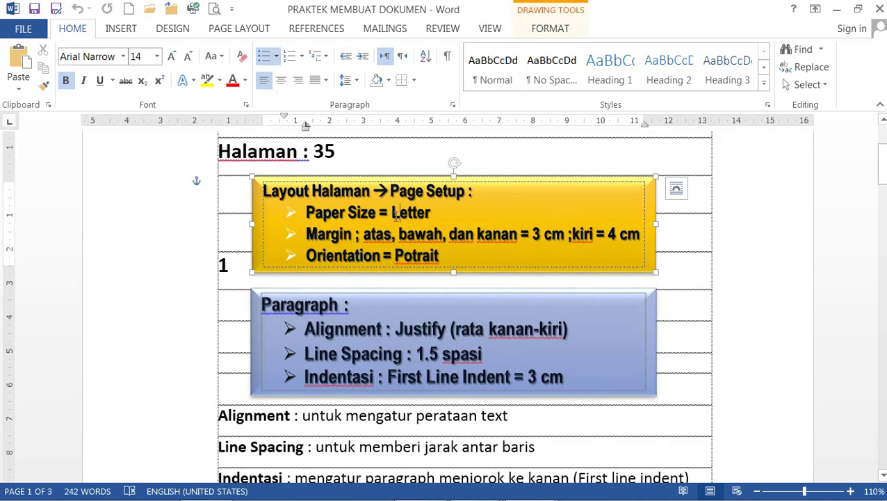
{"action": "left_click", "coordinate": [442, 211]}
{"action": "left_click", "coordinate": [591, 234]}
{"action": "left_click", "coordinate": [621, 234]}
{"action": "left_click", "coordinate": [406, 255]}
{"action": "scroll", "coordinate": [406, 255], "scroll_direction": "down", "scroll_amount": 4}
{"action": "scroll", "coordinate": [386, 271], "scroll_direction": "up", "scroll_amount": 1}
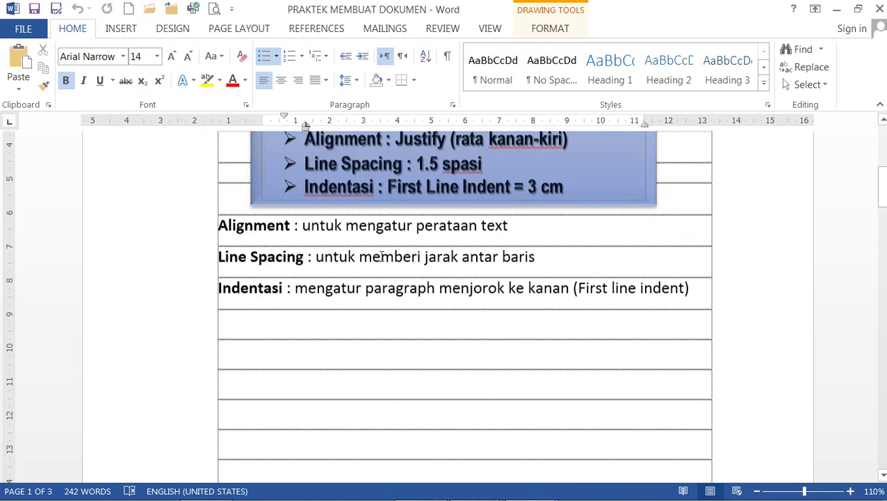
{"action": "scroll", "coordinate": [382, 255], "scroll_direction": "up", "scroll_amount": 1}
Apply custom margins of 3 cm top, bottom and right and 4 cm left to the whole document
{"action": "left_click", "coordinate": [346, 339]}
{"action": "left_click", "coordinate": [223, 31]}
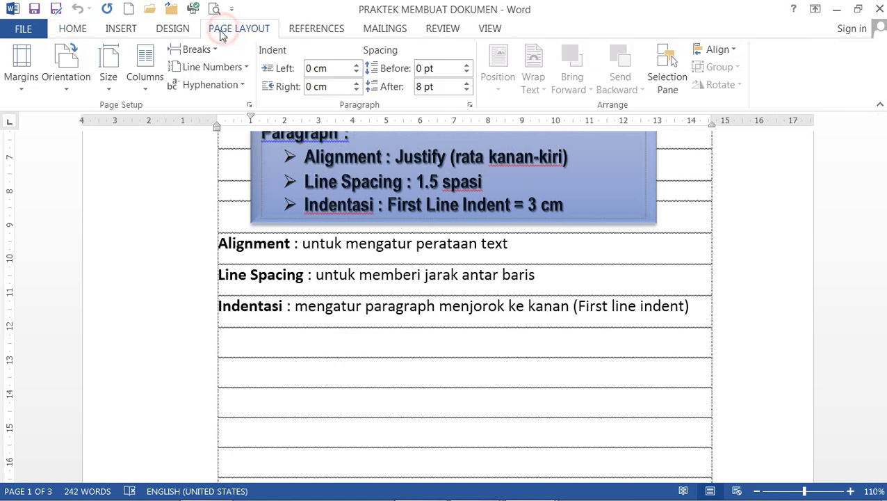
{"action": "left_click", "coordinate": [21, 78]}
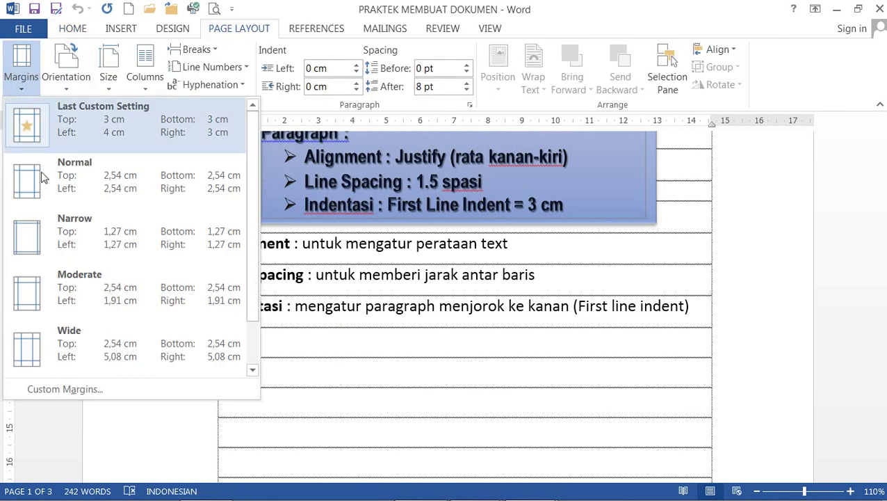
{"action": "left_click", "coordinate": [84, 386]}
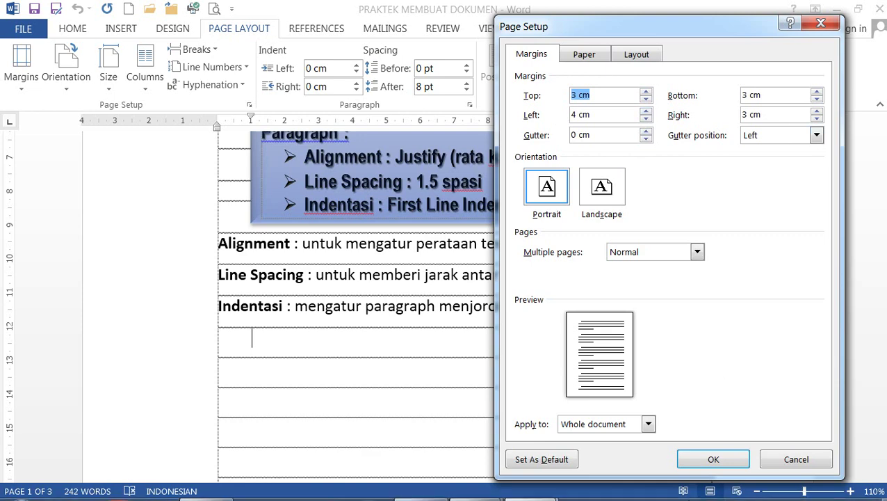
{"action": "left_click", "coordinate": [743, 459]}
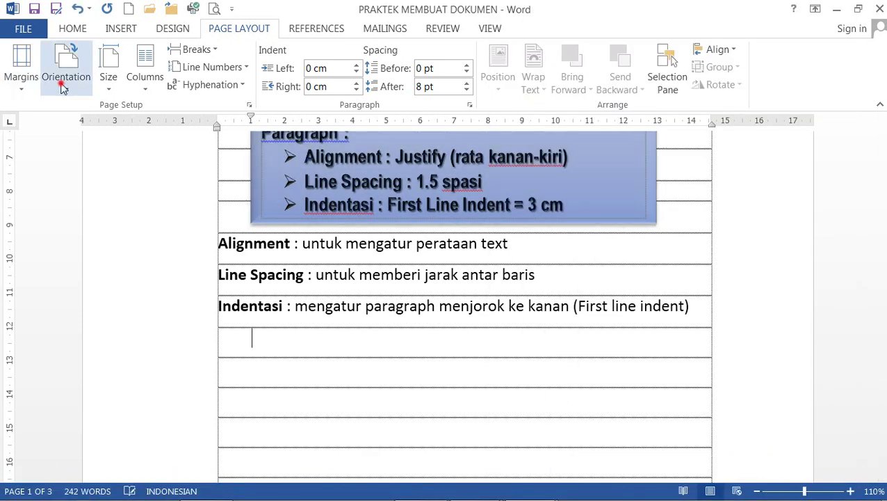
Set the page orientation to Portrait and the paper size to Letter
{"action": "left_click", "coordinate": [66, 82]}
{"action": "left_click", "coordinate": [83, 118]}
{"action": "left_click", "coordinate": [109, 82]}
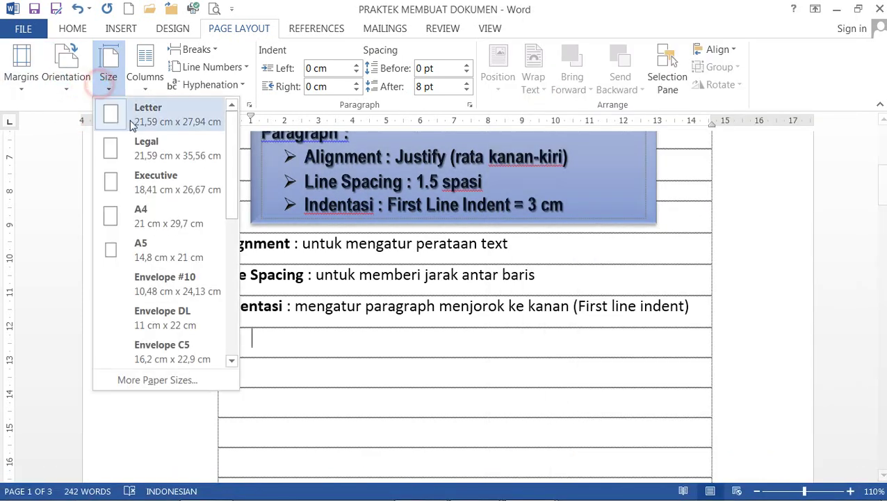
{"action": "left_click", "coordinate": [133, 118]}
Apply the Justify alignment command and 1.5 line spacing to the second empty row below the Indentasi line
{"action": "scroll", "coordinate": [364, 227], "scroll_direction": "up", "scroll_amount": 5}
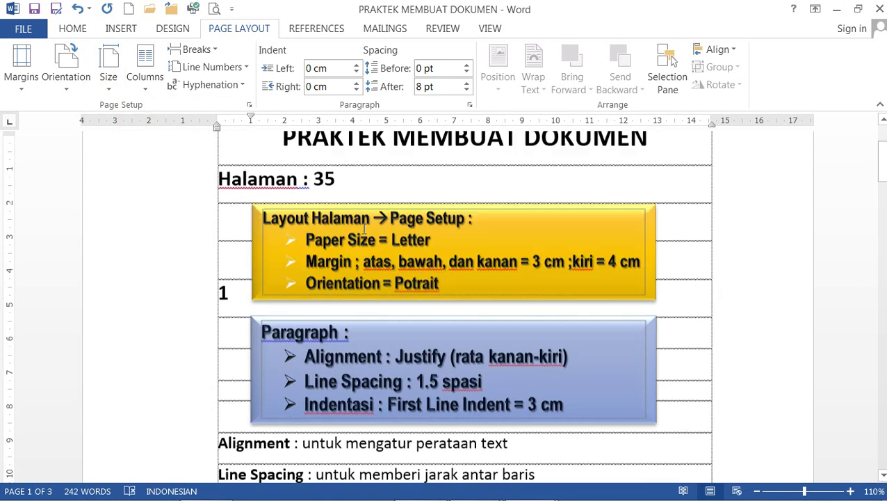
{"action": "scroll", "coordinate": [382, 326], "scroll_direction": "down", "scroll_amount": 5}
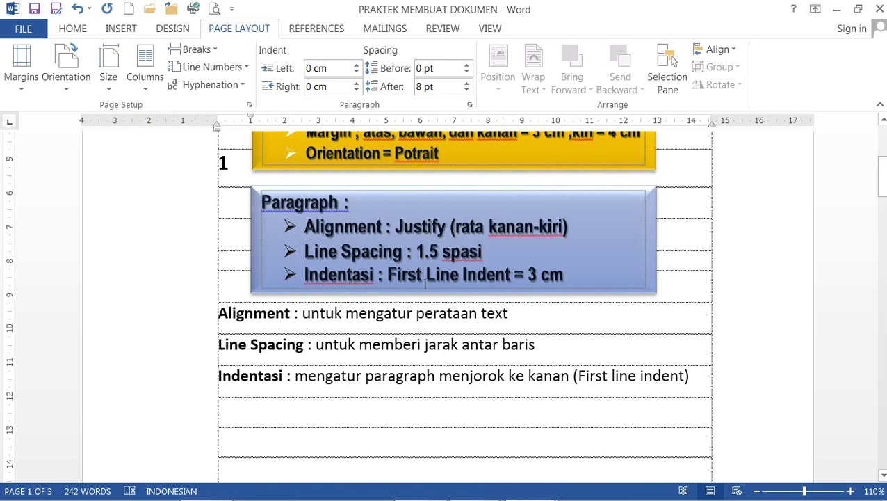
{"action": "scroll", "coordinate": [426, 284], "scroll_direction": "down", "scroll_amount": 2}
{"action": "scroll", "coordinate": [382, 267], "scroll_direction": "up", "scroll_amount": 1}
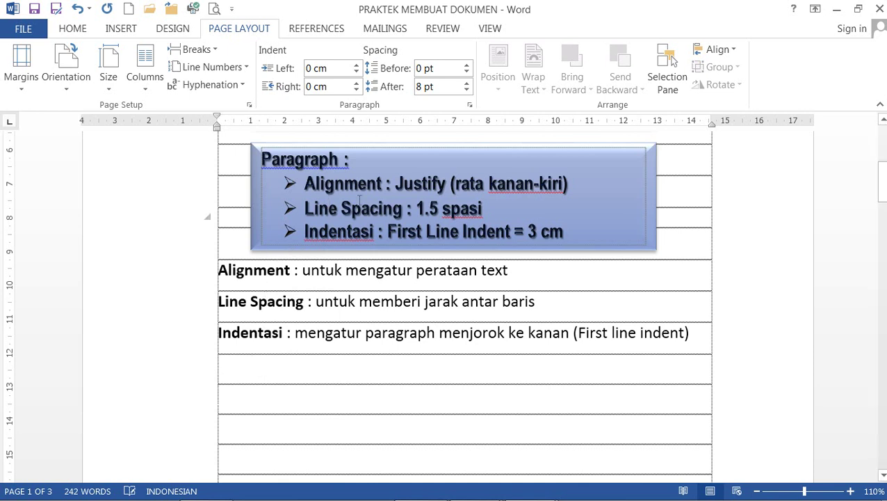
{"action": "left_click", "coordinate": [73, 28]}
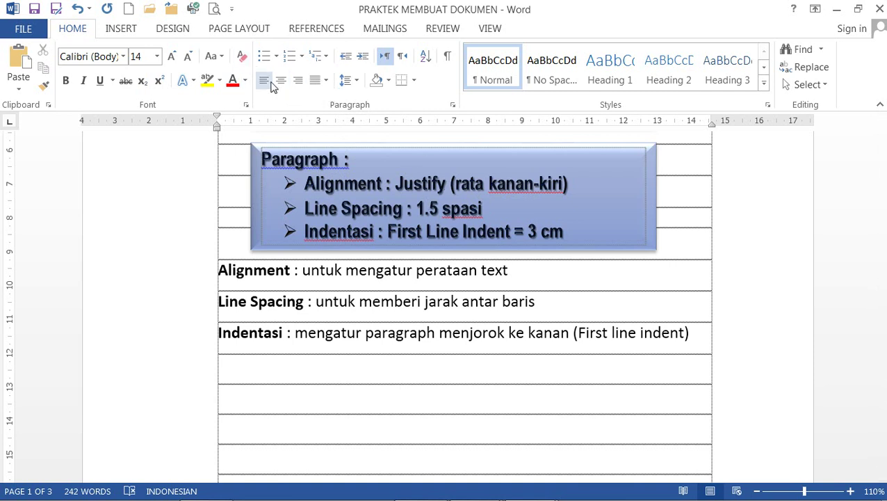
{"action": "left_click", "coordinate": [325, 82]}
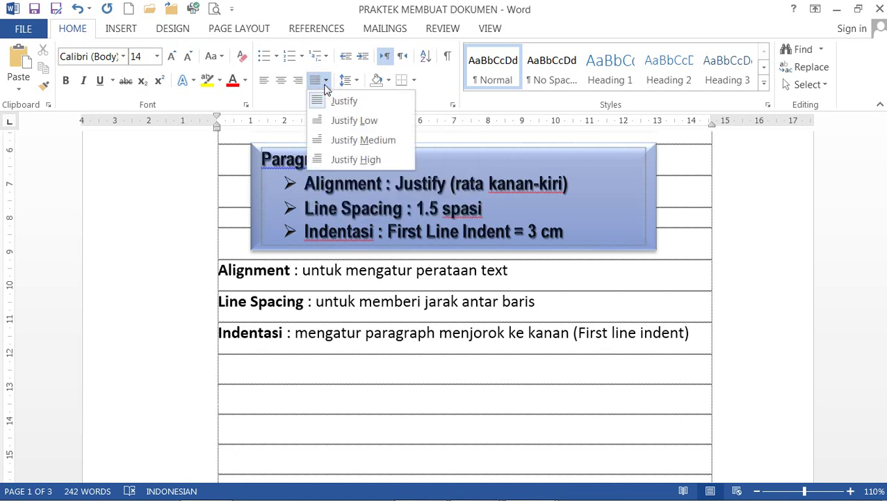
{"action": "left_click", "coordinate": [331, 102]}
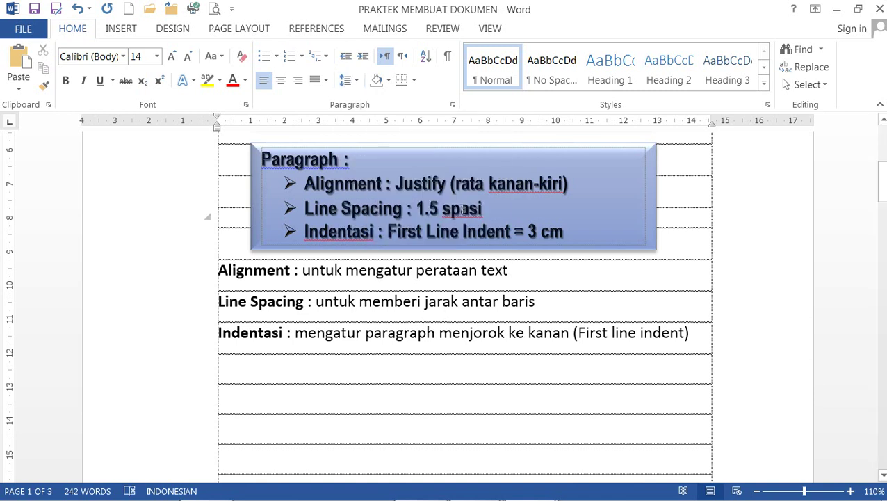
{"action": "left_click", "coordinate": [347, 80]}
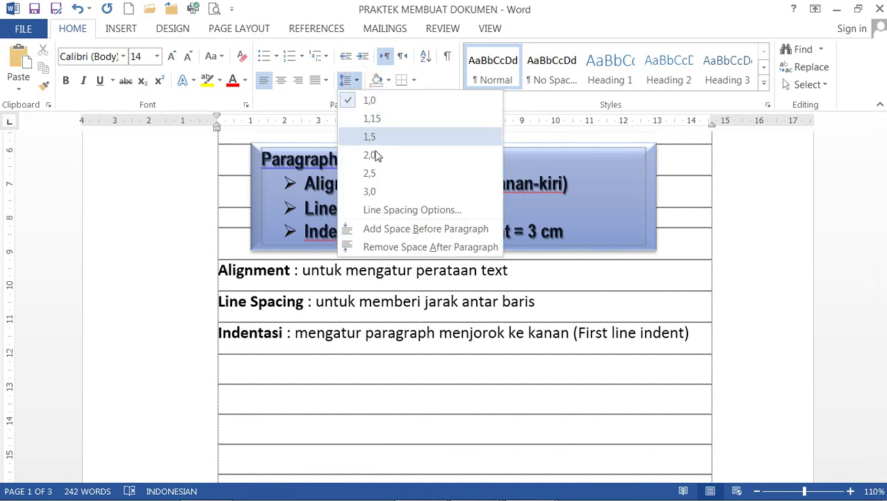
{"action": "left_click", "coordinate": [372, 139]}
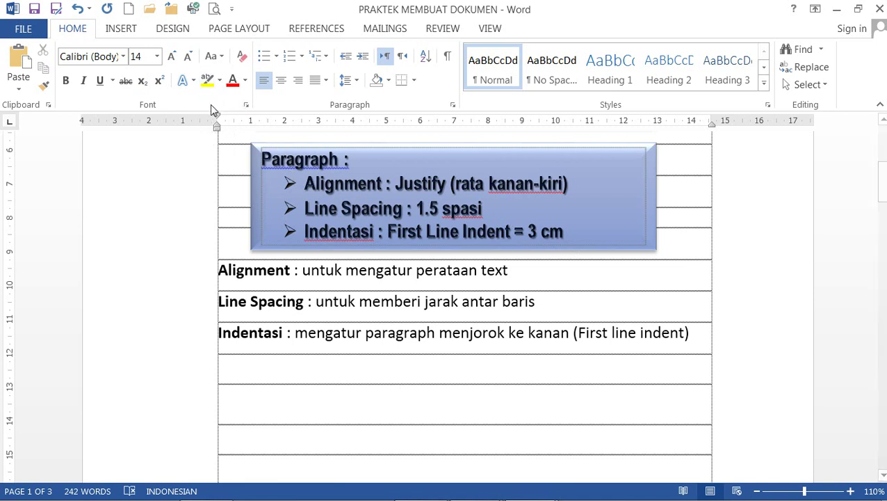
Change the First Line Indent value written in the blue Paragraph box to 1 cm
{"action": "double_click", "coordinate": [530, 231]}
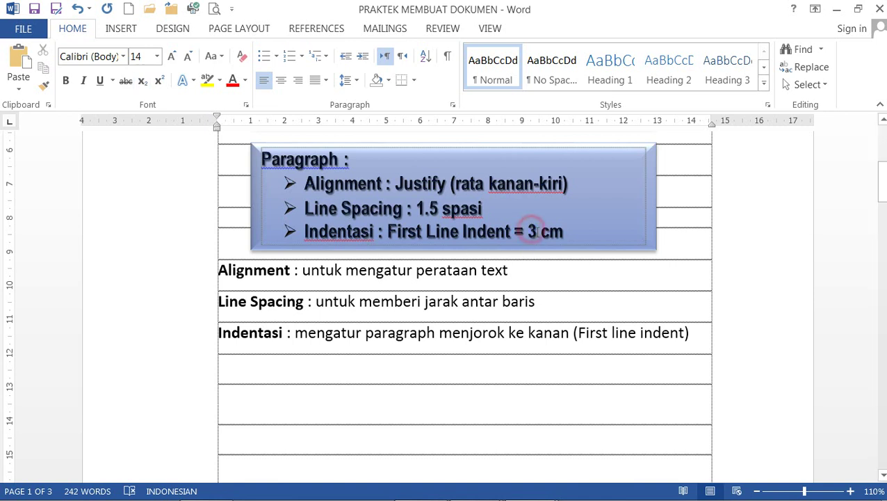
{"action": "key", "text": "BackSpace"}
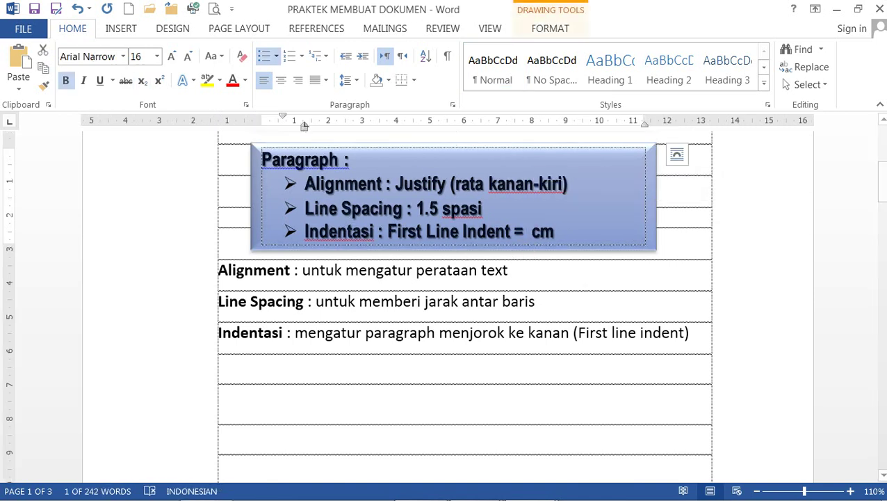
{"action": "type", "text": "1"}
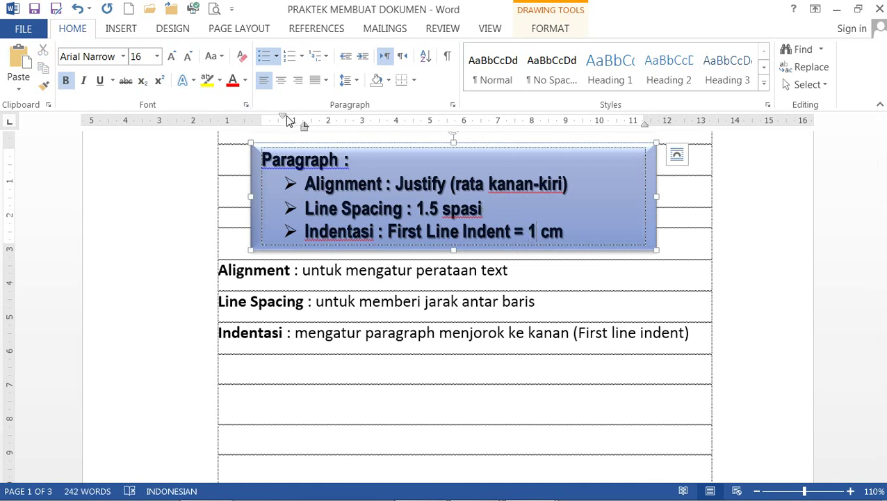
Set a 1 cm first line indent on the first empty row below the Indentasi line
{"action": "left_click", "coordinate": [316, 334]}
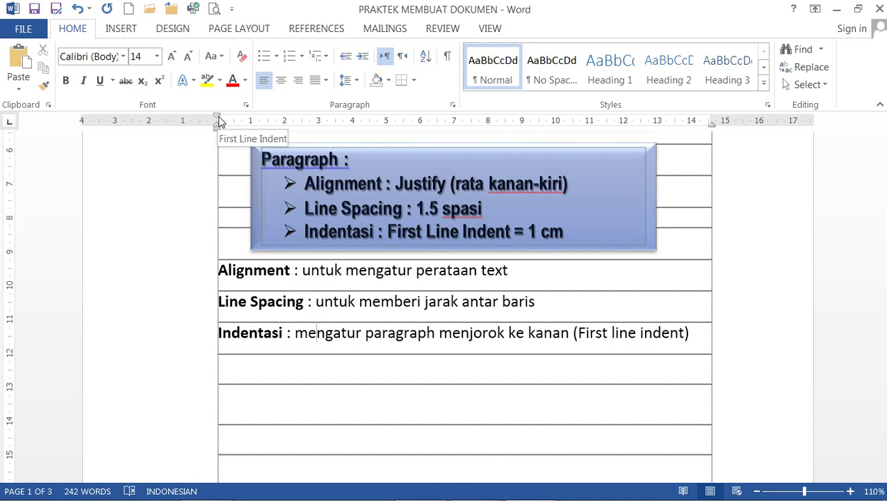
{"action": "left_click", "coordinate": [259, 373]}
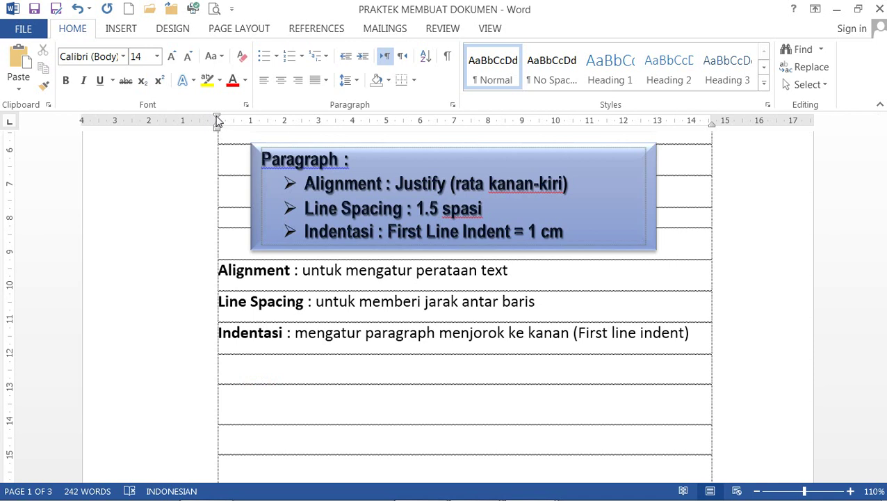
{"action": "left_click_drag", "start_coordinate": [217, 119], "coordinate": [250, 128]}
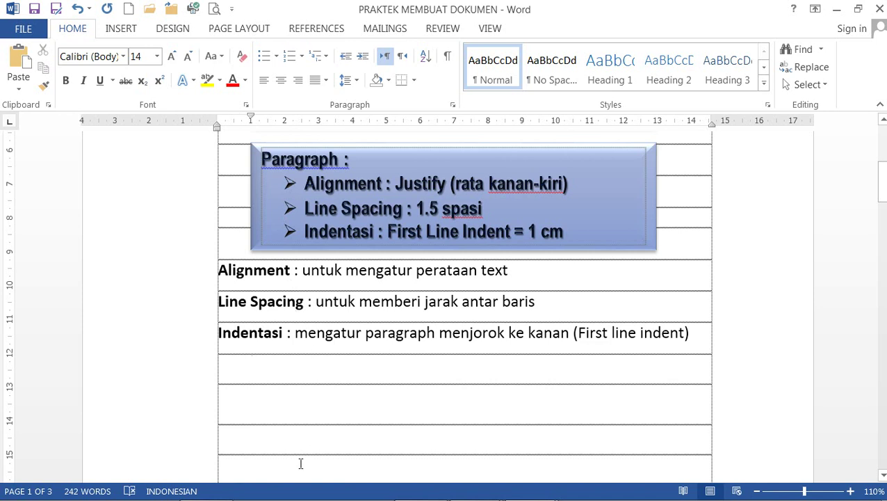
Copy the "Aku ingin sekali" paragraph from page 2 into the empty row below the Indentasi line and add a blank row after it
{"action": "scroll", "coordinate": [300, 467], "scroll_direction": "down", "scroll_amount": 15}
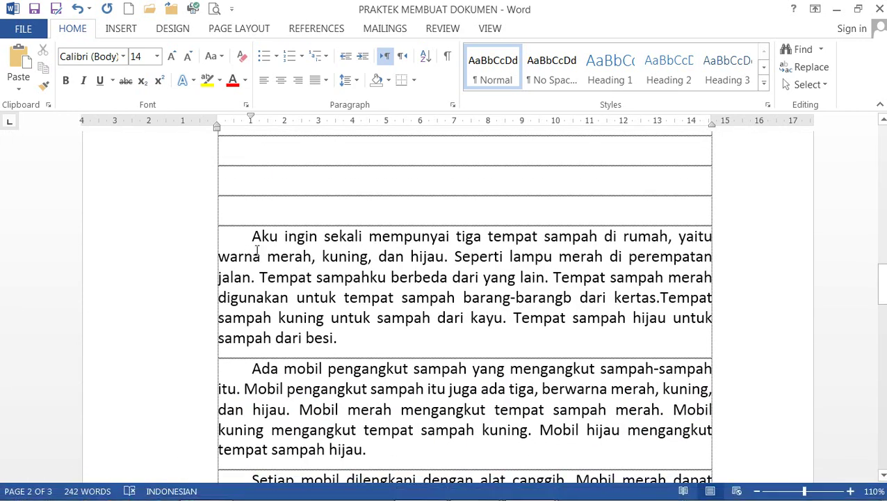
{"action": "left_click_drag", "start_coordinate": [255, 238], "coordinate": [337, 339]}
{"action": "key", "text": "ctrl+c"}
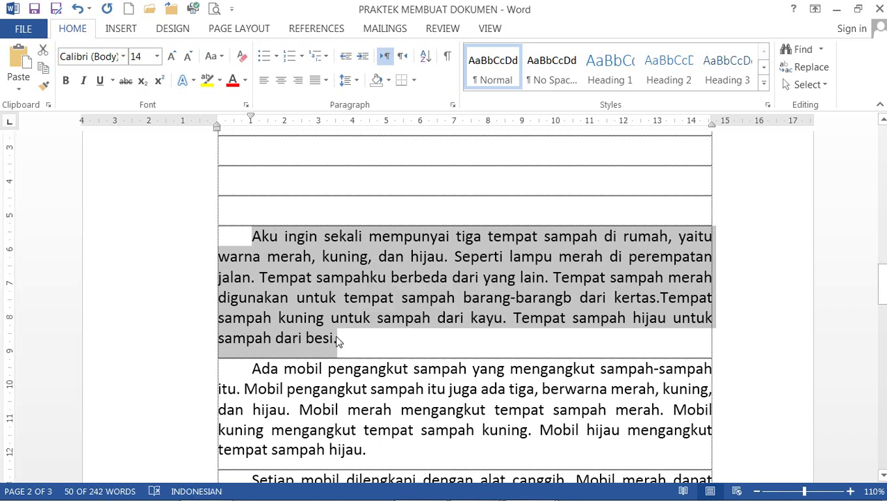
{"action": "scroll", "coordinate": [323, 335], "scroll_direction": "up", "scroll_amount": 5}
{"action": "scroll", "coordinate": [315, 322], "scroll_direction": "up", "scroll_amount": 3}
{"action": "left_click", "coordinate": [293, 292]}
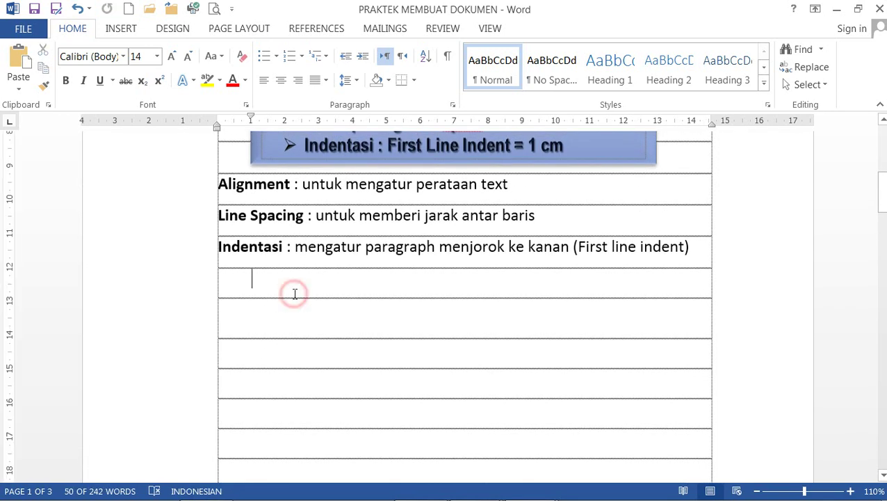
{"action": "key", "text": "ctrl+v"}
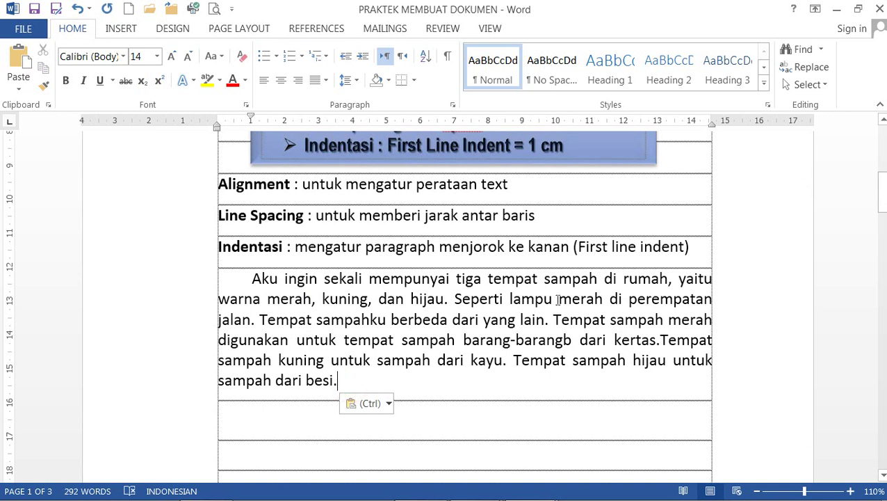
{"action": "key", "text": "BackSpace"}
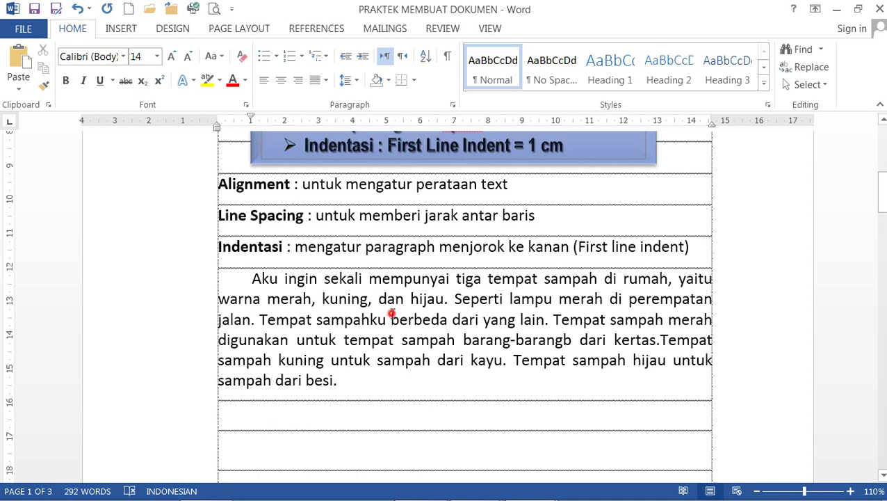
{"action": "left_click", "coordinate": [463, 339]}
{"action": "left_click", "coordinate": [374, 282]}
{"action": "left_click", "coordinate": [373, 282]}
{"action": "scroll", "coordinate": [403, 317], "scroll_direction": "up", "scroll_amount": 8}
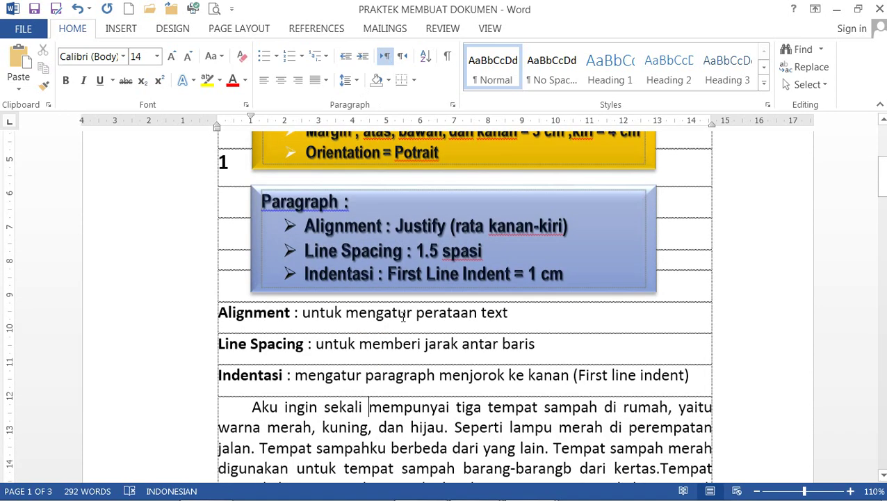
{"action": "scroll", "coordinate": [403, 316], "scroll_direction": "down", "scroll_amount": 8}
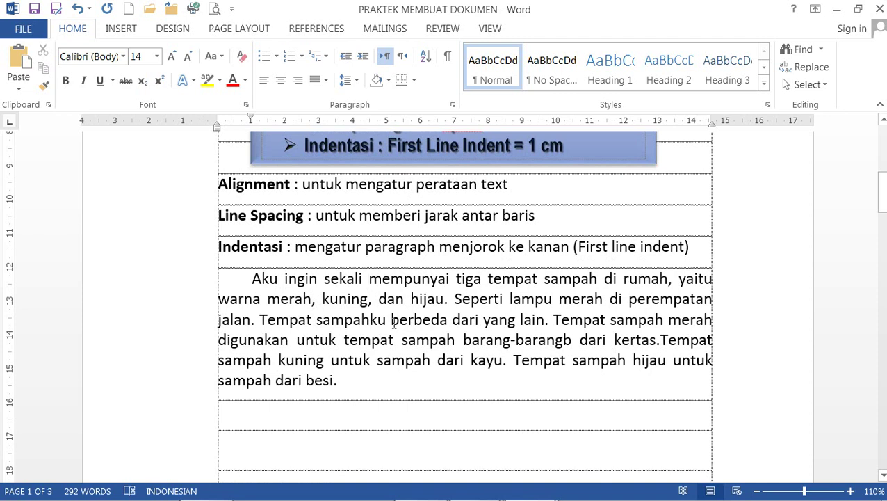
Start saving a copy of the document on the computer and choose the DATA (D:) drive as its location
{"action": "left_click", "coordinate": [29, 28]}
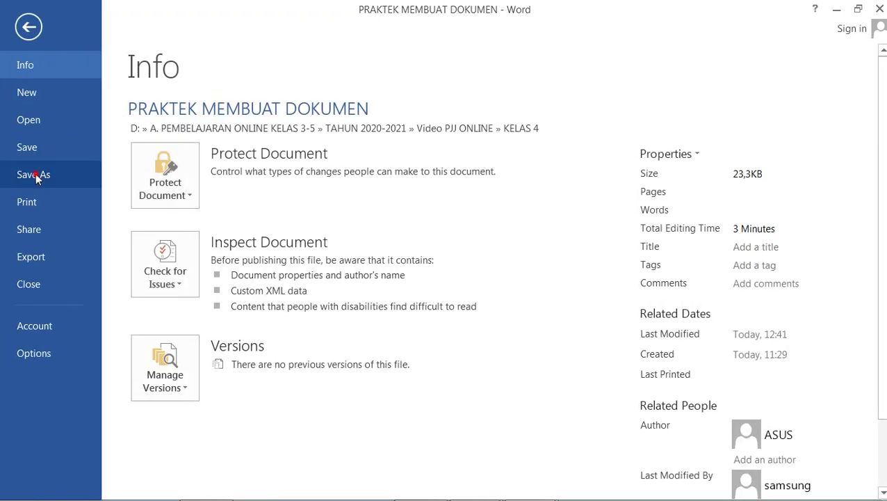
{"action": "left_click", "coordinate": [35, 174]}
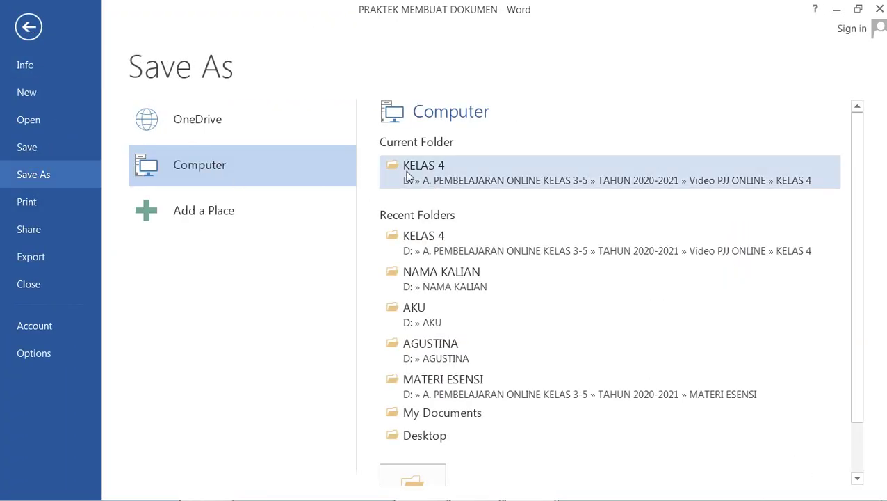
{"action": "left_click", "coordinate": [221, 171]}
{"action": "scroll", "coordinate": [393, 279], "scroll_direction": "down", "scroll_amount": 2}
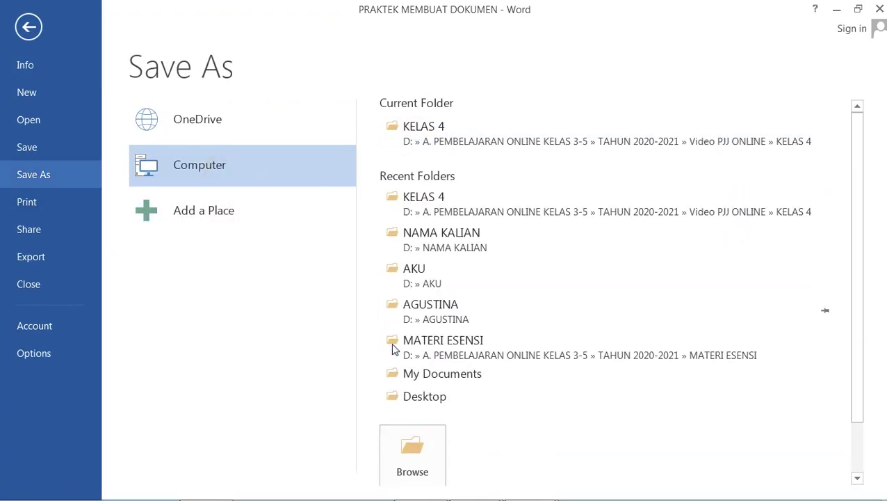
{"action": "left_click", "coordinate": [410, 441]}
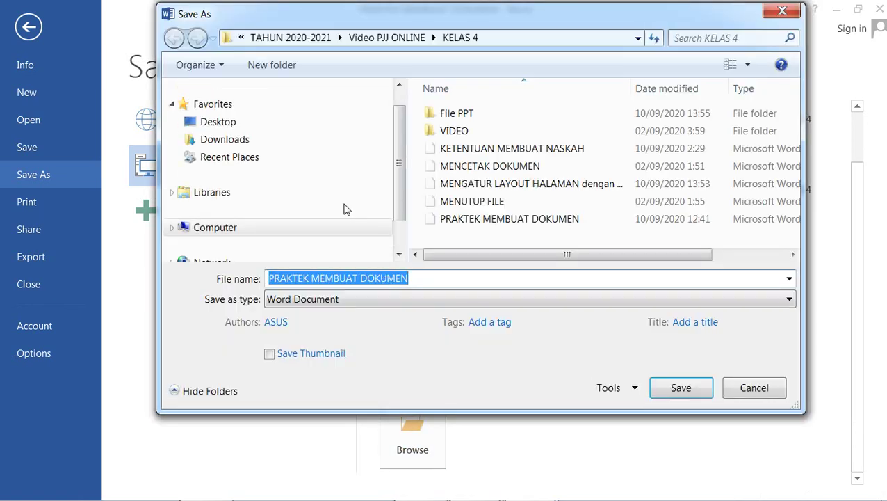
{"action": "scroll", "coordinate": [292, 209], "scroll_direction": "down", "scroll_amount": 1}
{"action": "left_click", "coordinate": [232, 210]}
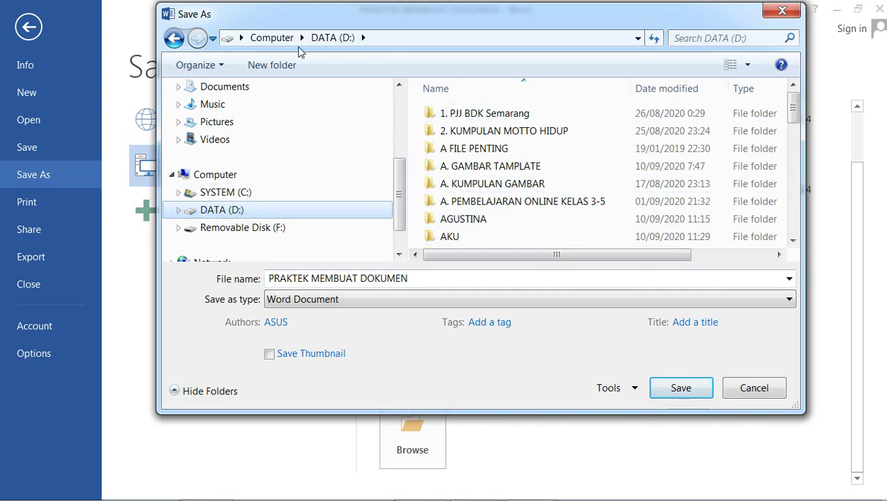
Create a new folder named NAMA on the DATA (D:) drive and open it as the save location
{"action": "left_click", "coordinate": [277, 65]}
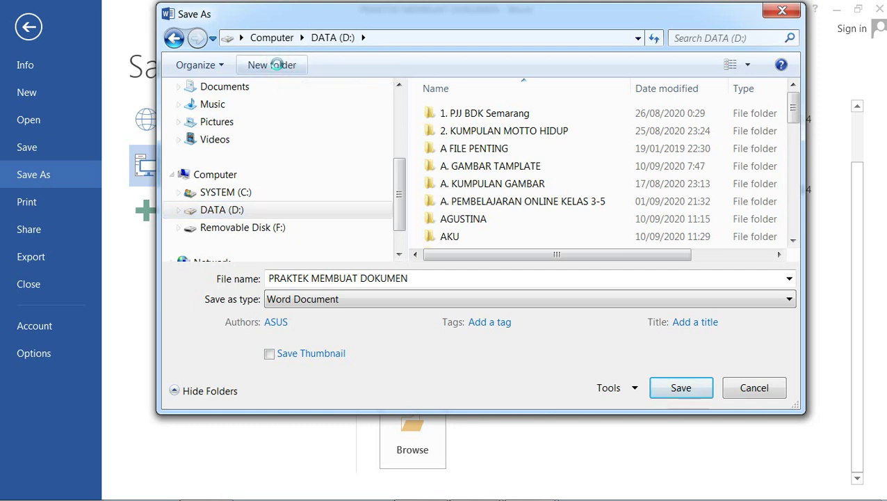
{"action": "type", "text": "N"}
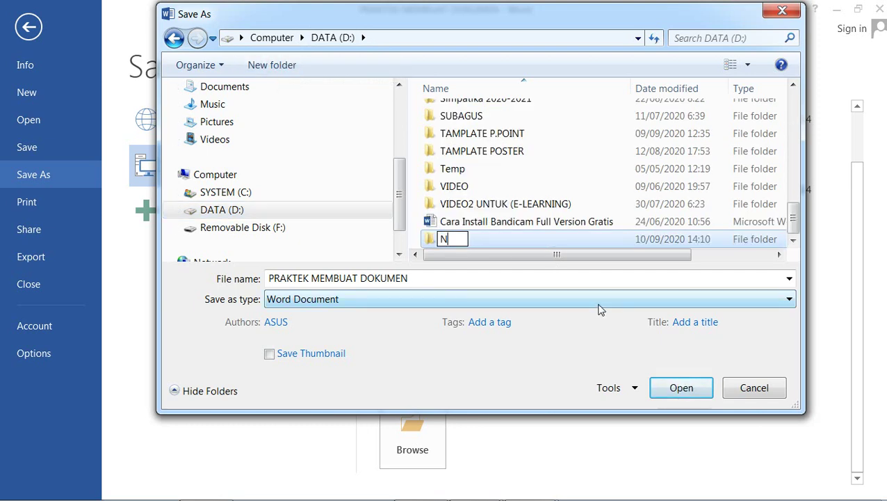
{"action": "type", "text": "AMA"}
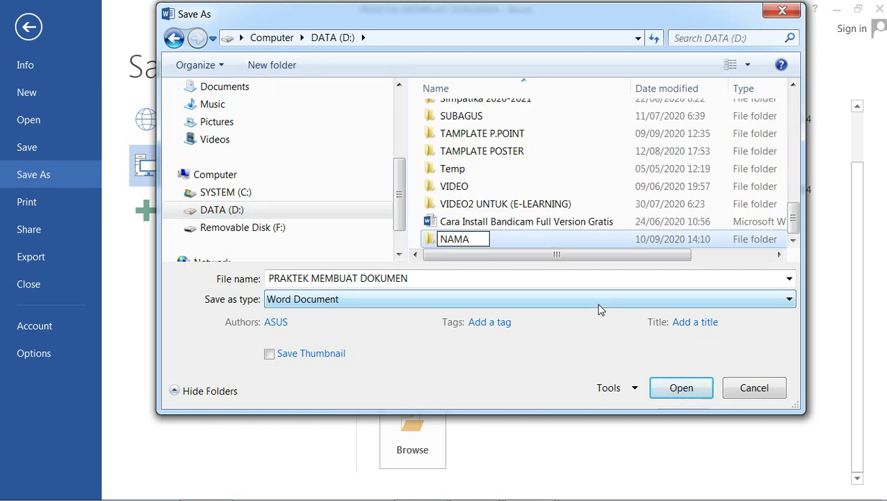
{"action": "key", "text": "Return"}
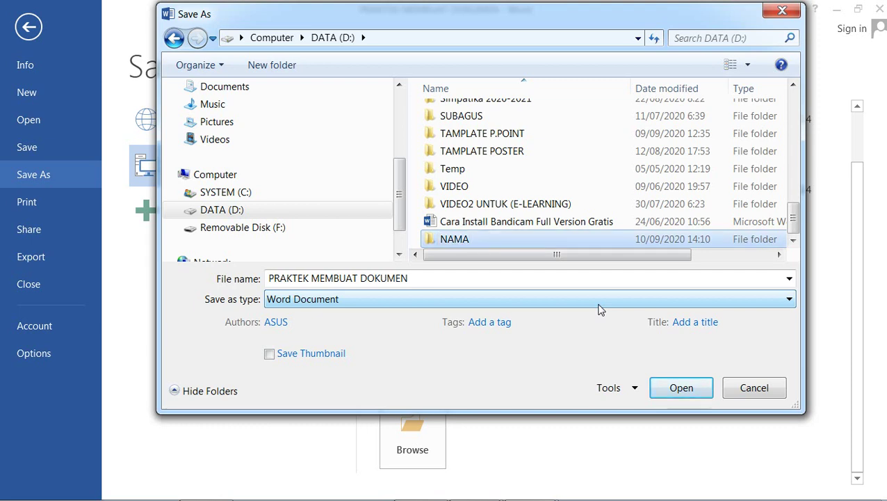
{"action": "key", "text": "Return"}
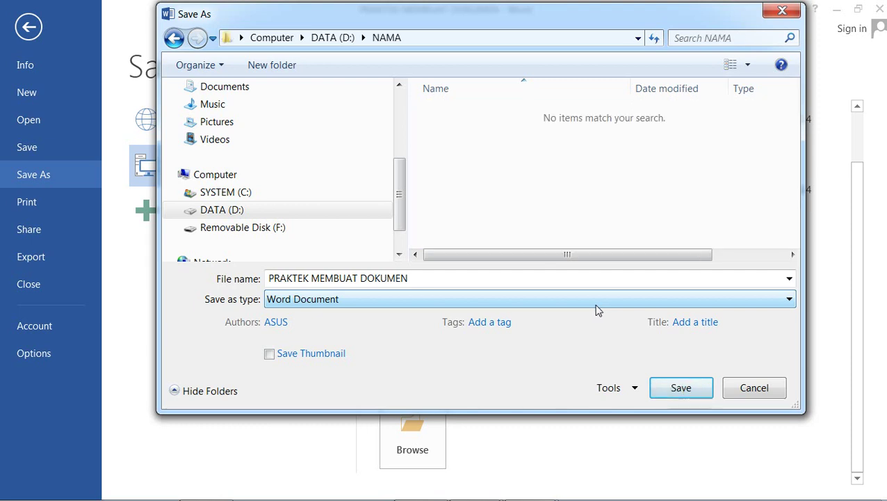
Name the file "Tugas 1 - Tempat Sampah" and save it as a Word document in the NAMA folder
{"action": "left_click", "coordinate": [415, 278]}
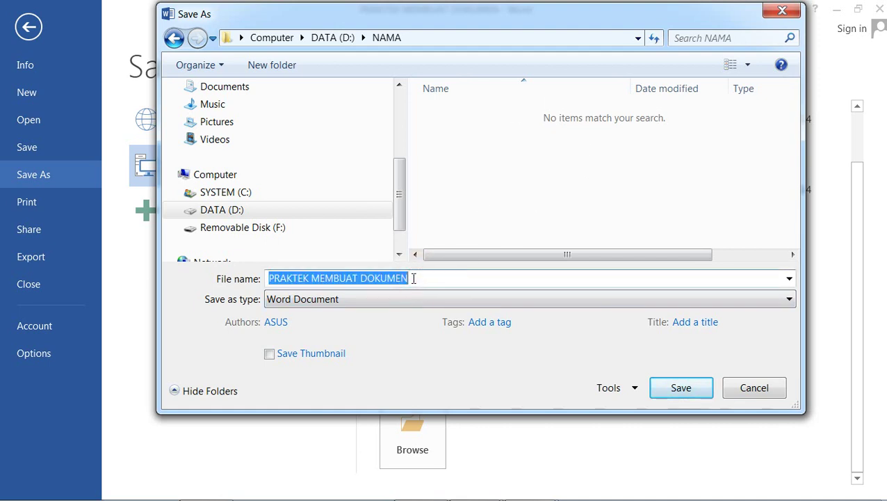
{"action": "type", "text": "Tugas "}
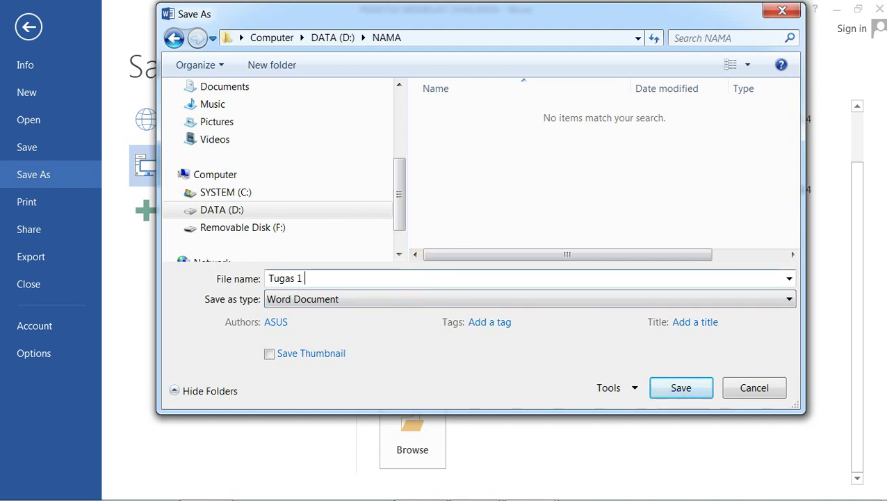
{"action": "type", "text": "1 - Tempat Sampah"}
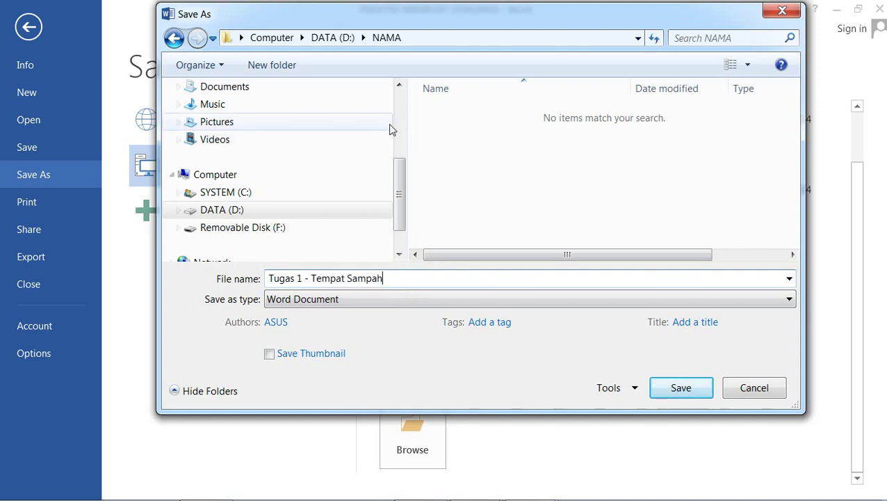
{"action": "left_click", "coordinate": [691, 394]}
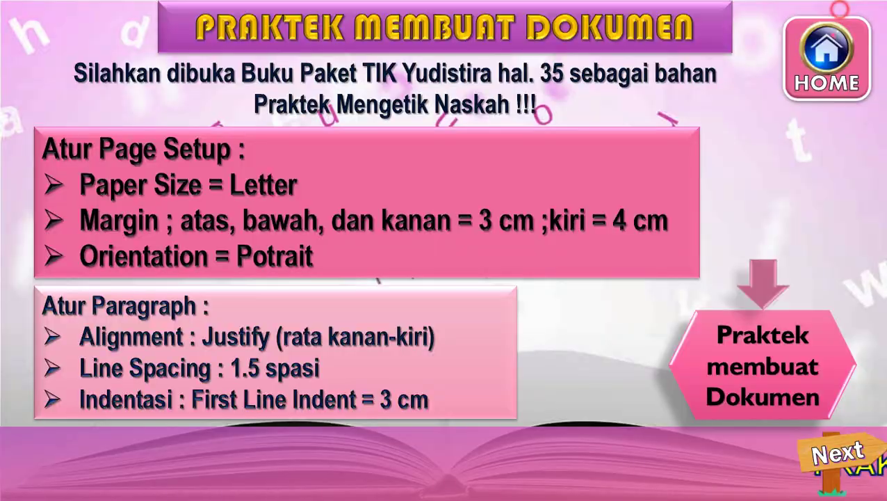
{"action": "left_click", "coordinate": [836, 9]}
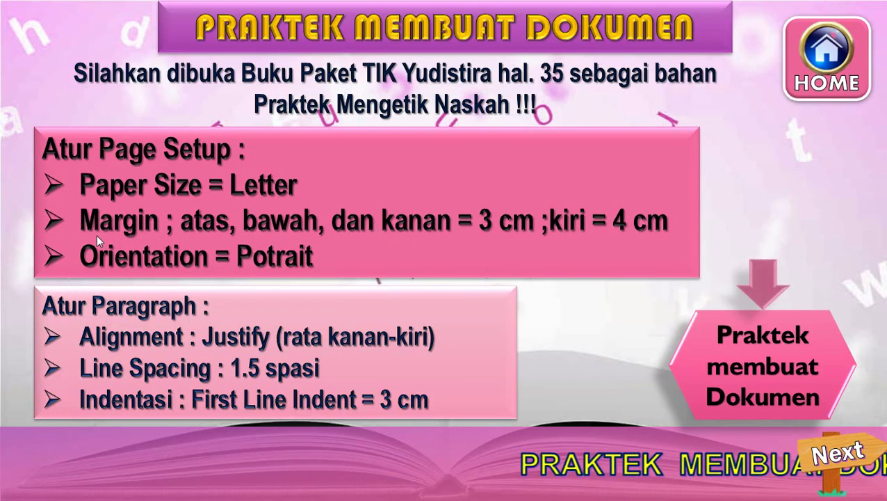
{"action": "left_click", "coordinate": [871, 452]}
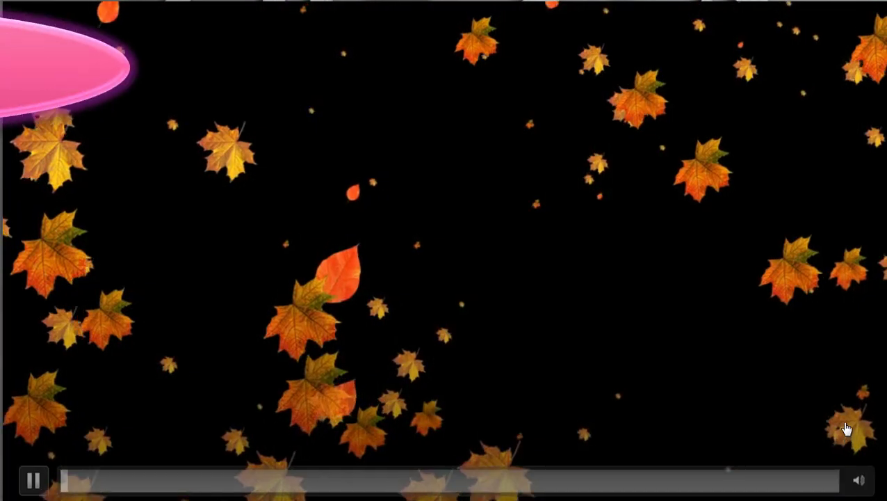